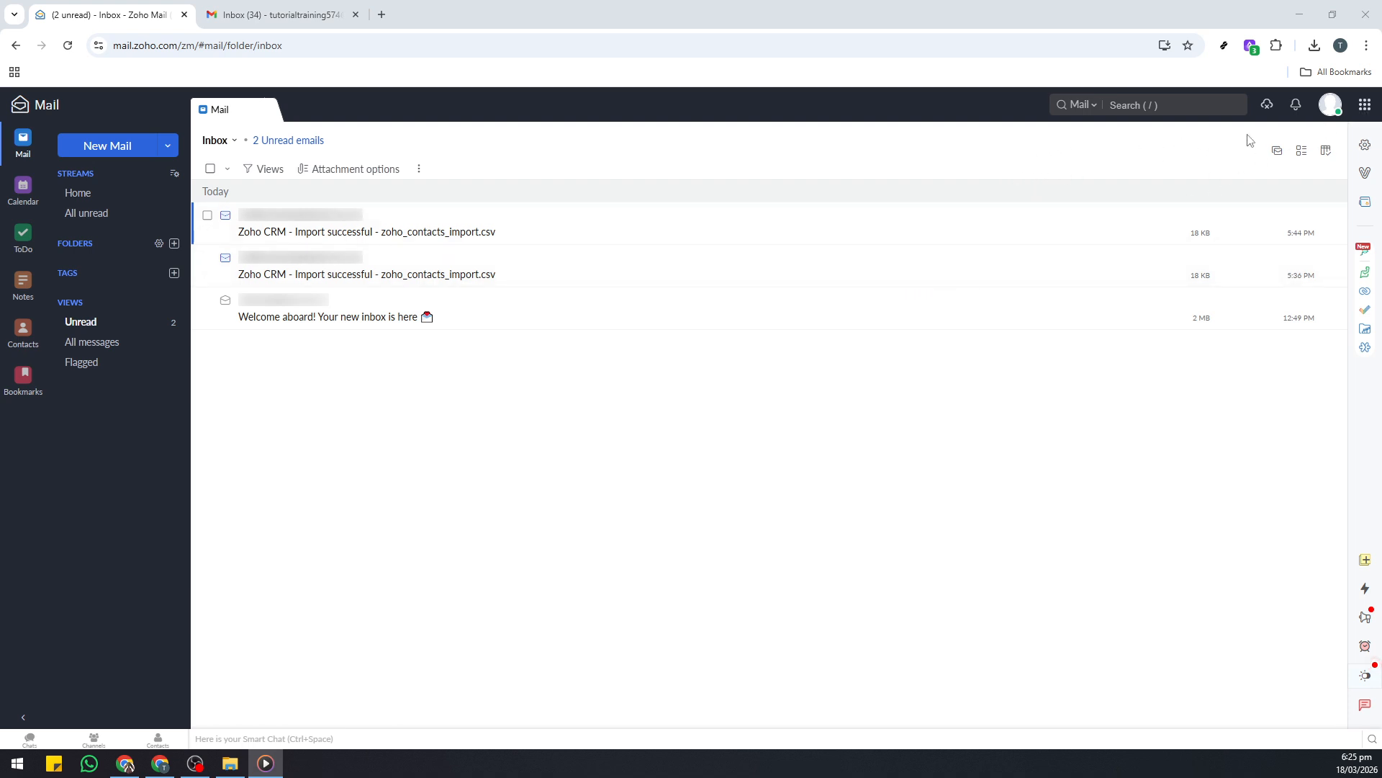
# Open the mail accounts settings in Zoho Mail
pyautogui.click(1365, 146)
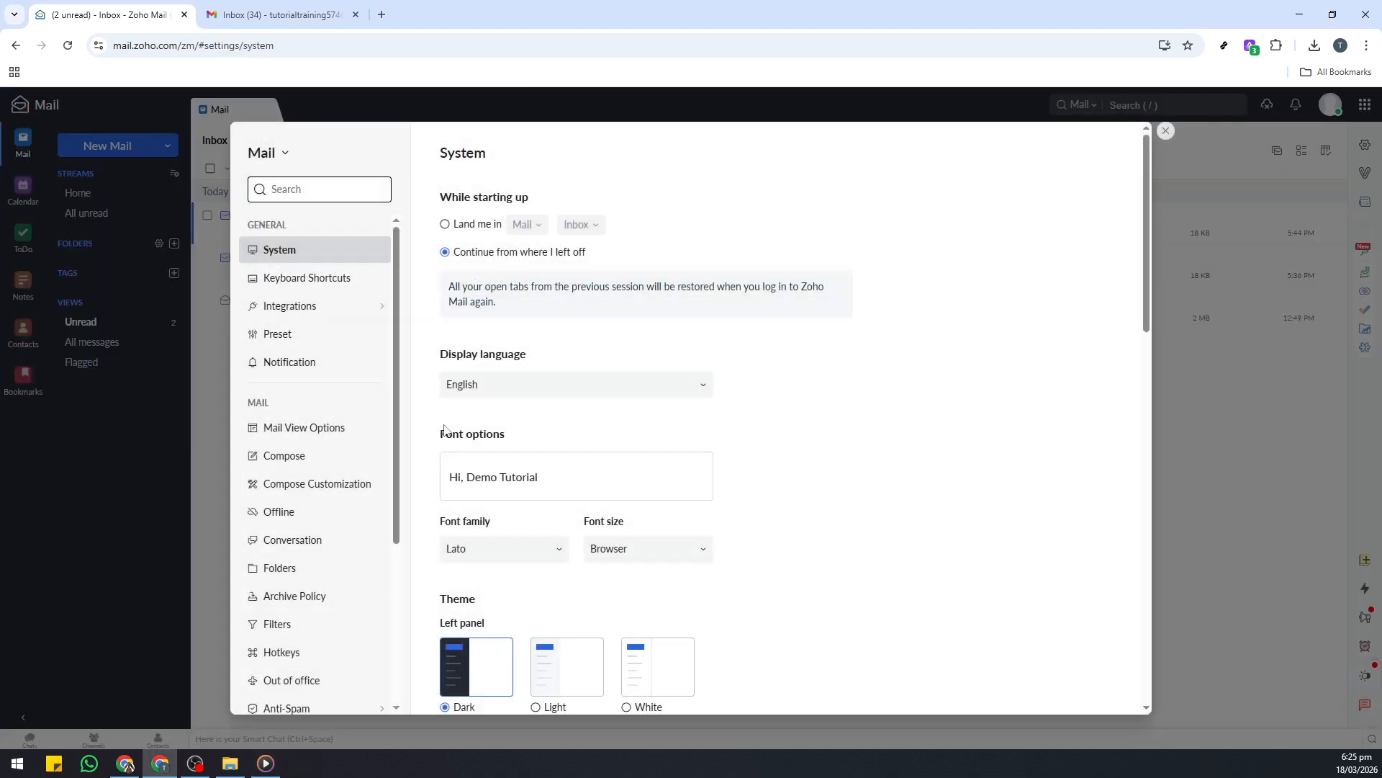
pyautogui.scroll(-2, 356, 472)
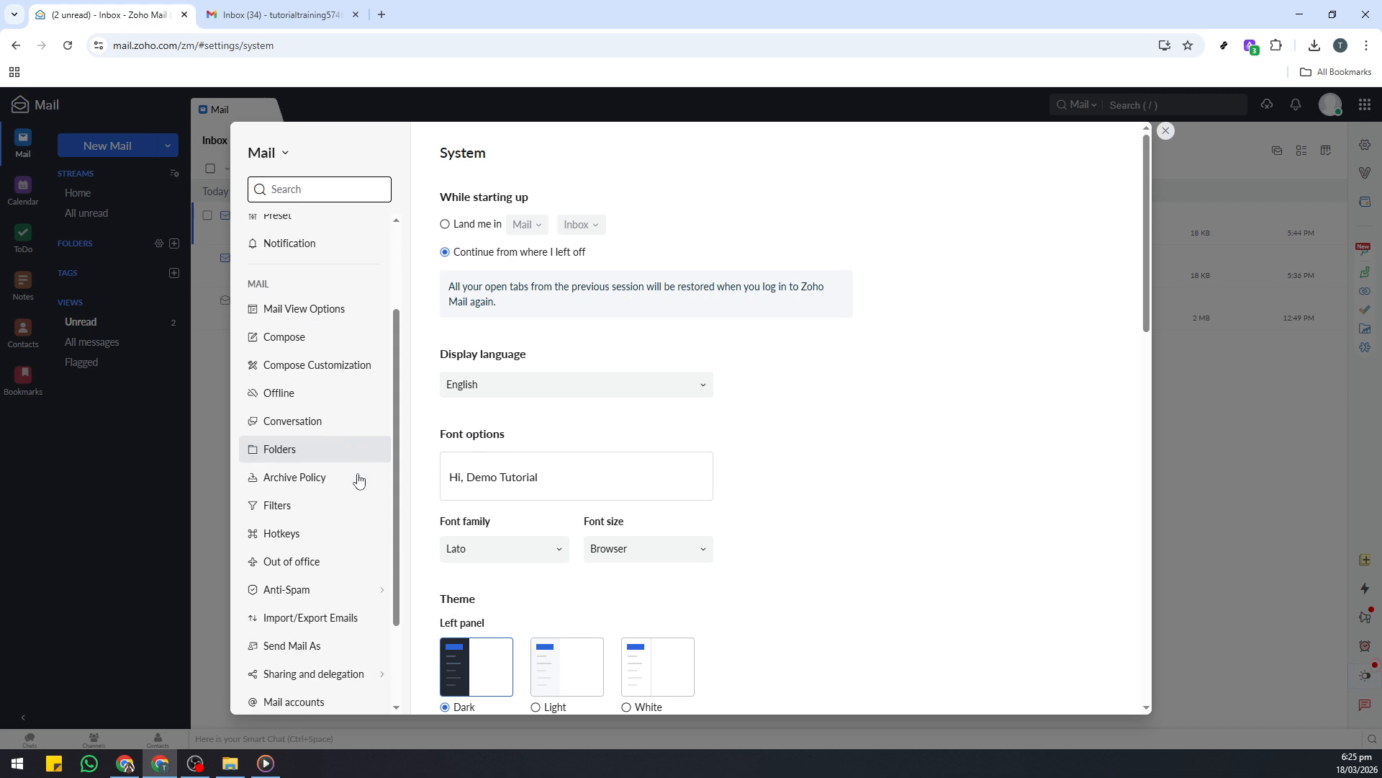
pyautogui.scroll(-1, 306, 648)
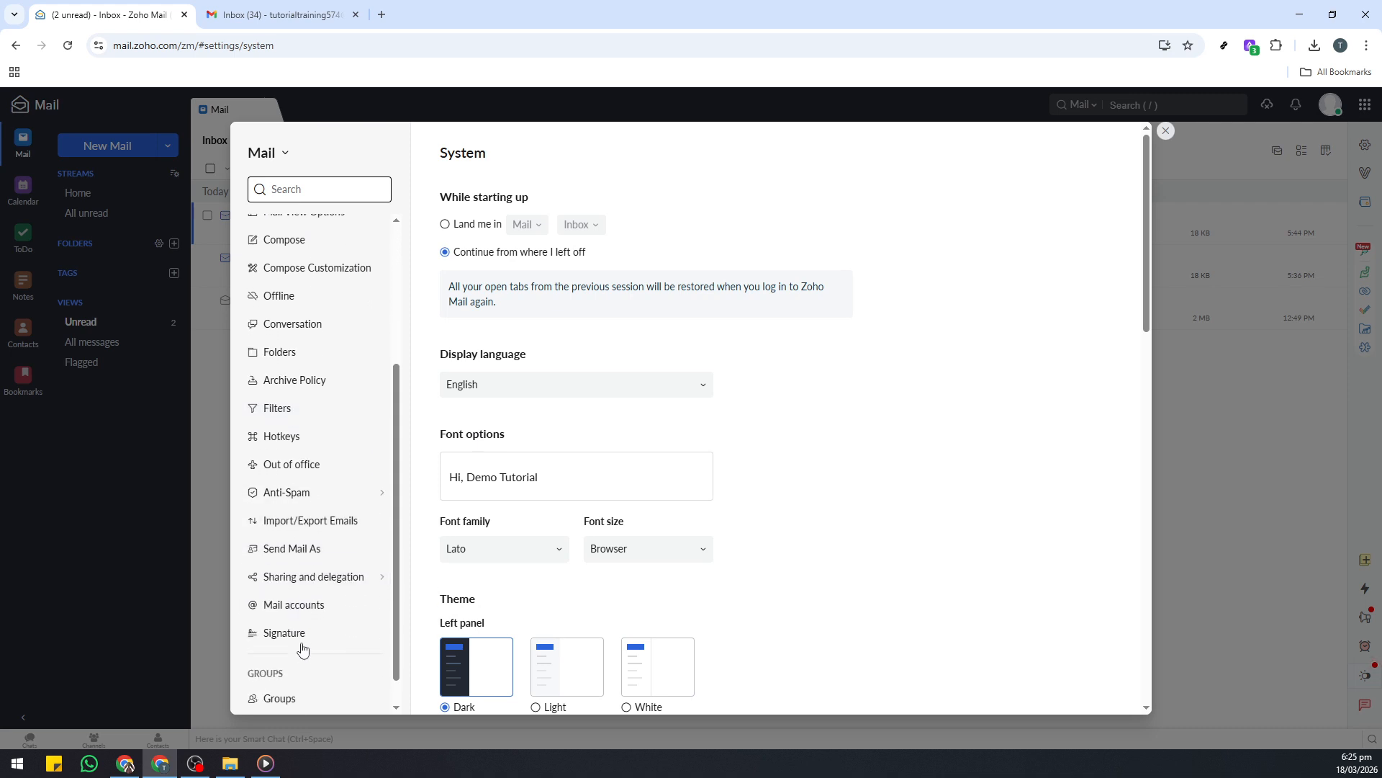
pyautogui.click(296, 611)
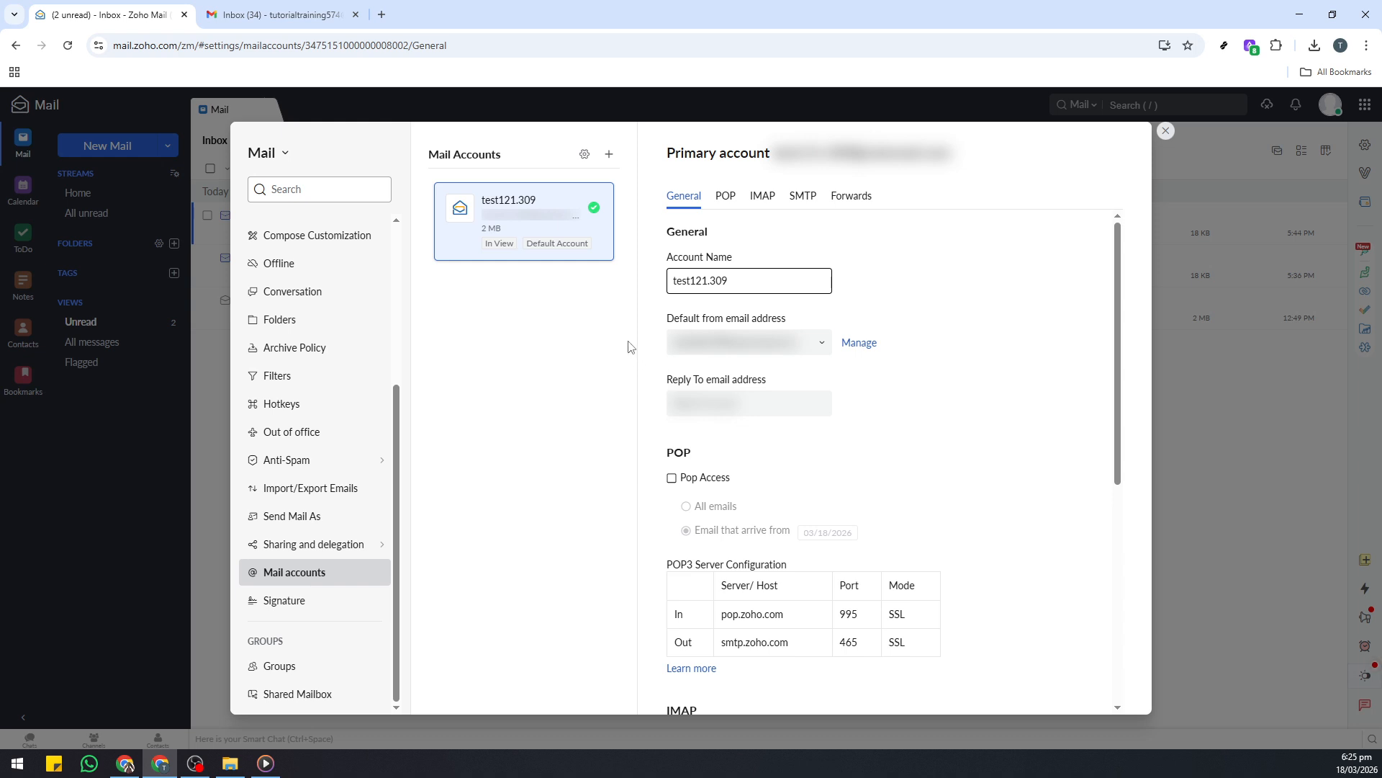
# Enable IMAP access for the primary mail account and save the account settings
pyautogui.click(765, 206)
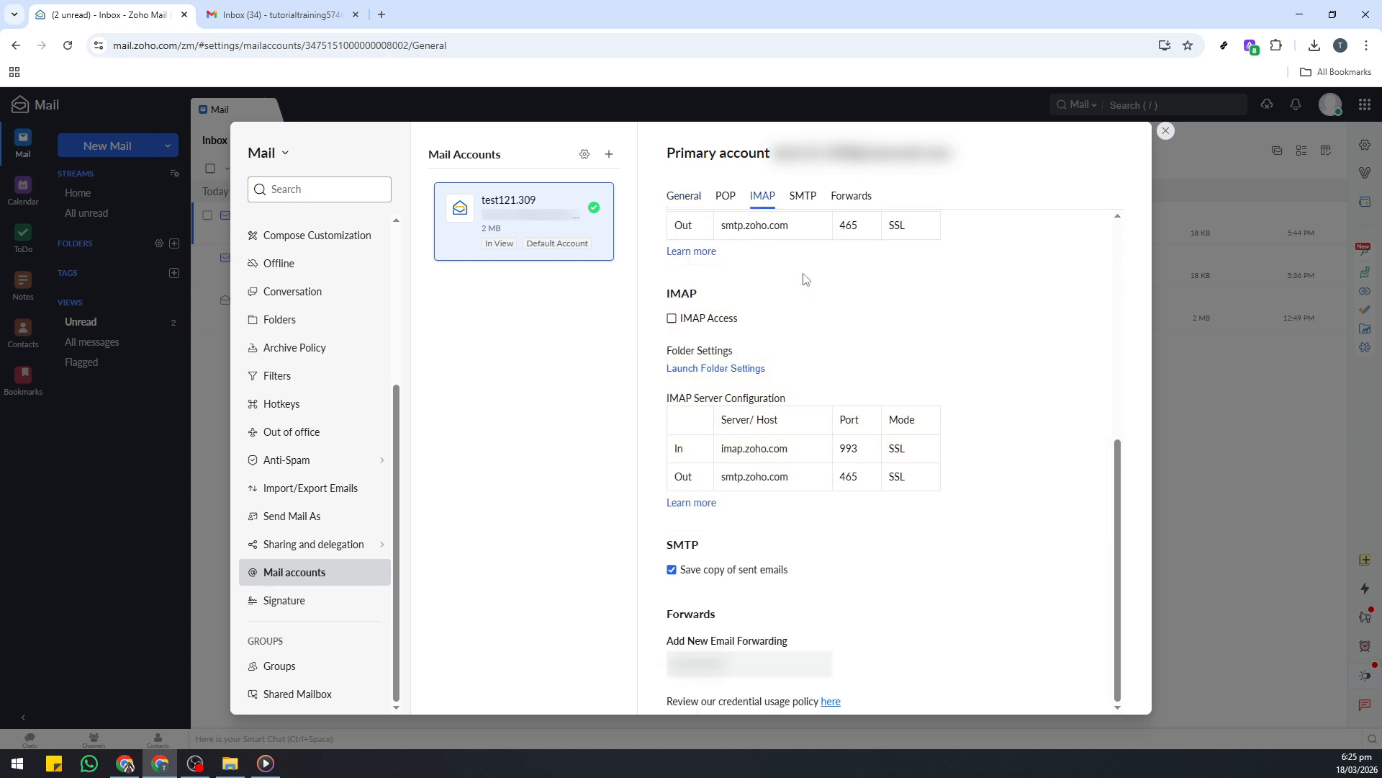
pyautogui.click(672, 321)
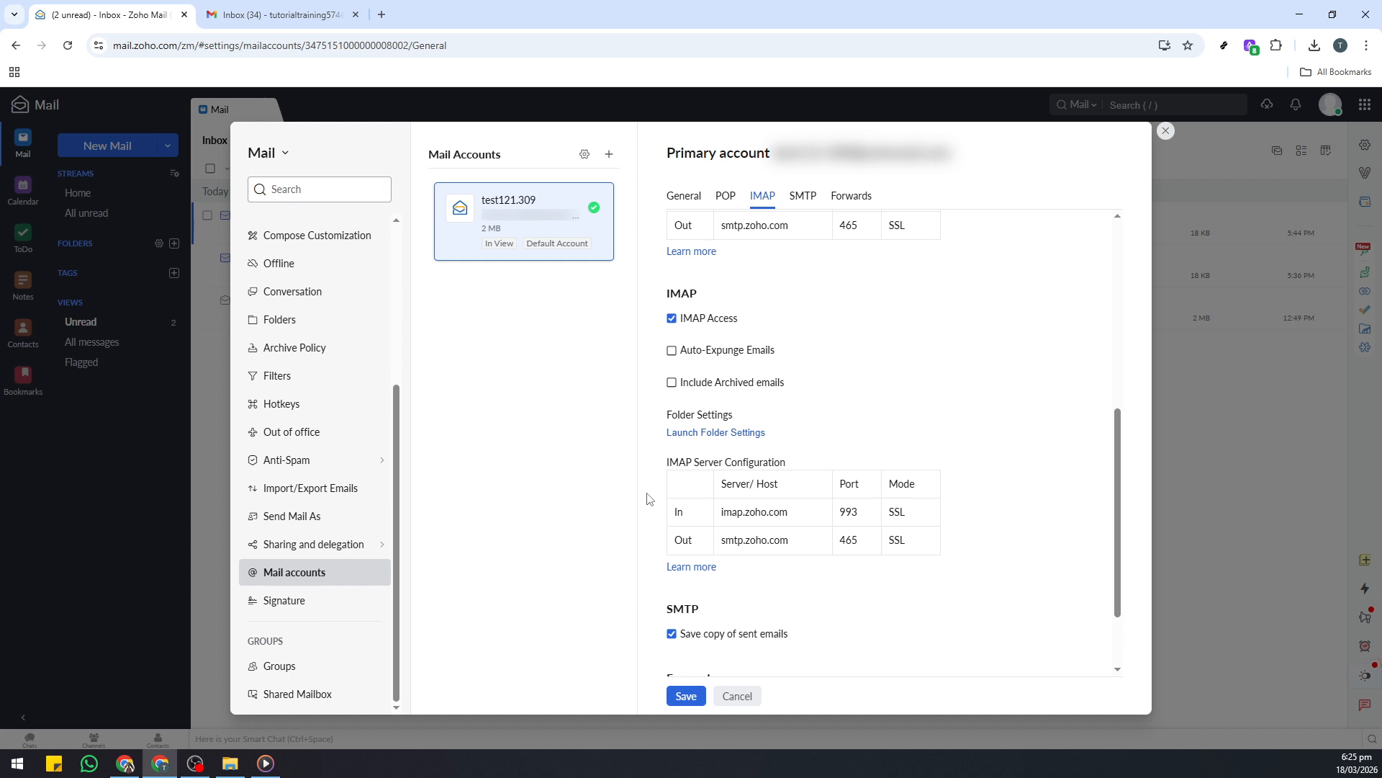
pyautogui.click(688, 702)
pyautogui.click(688, 702)
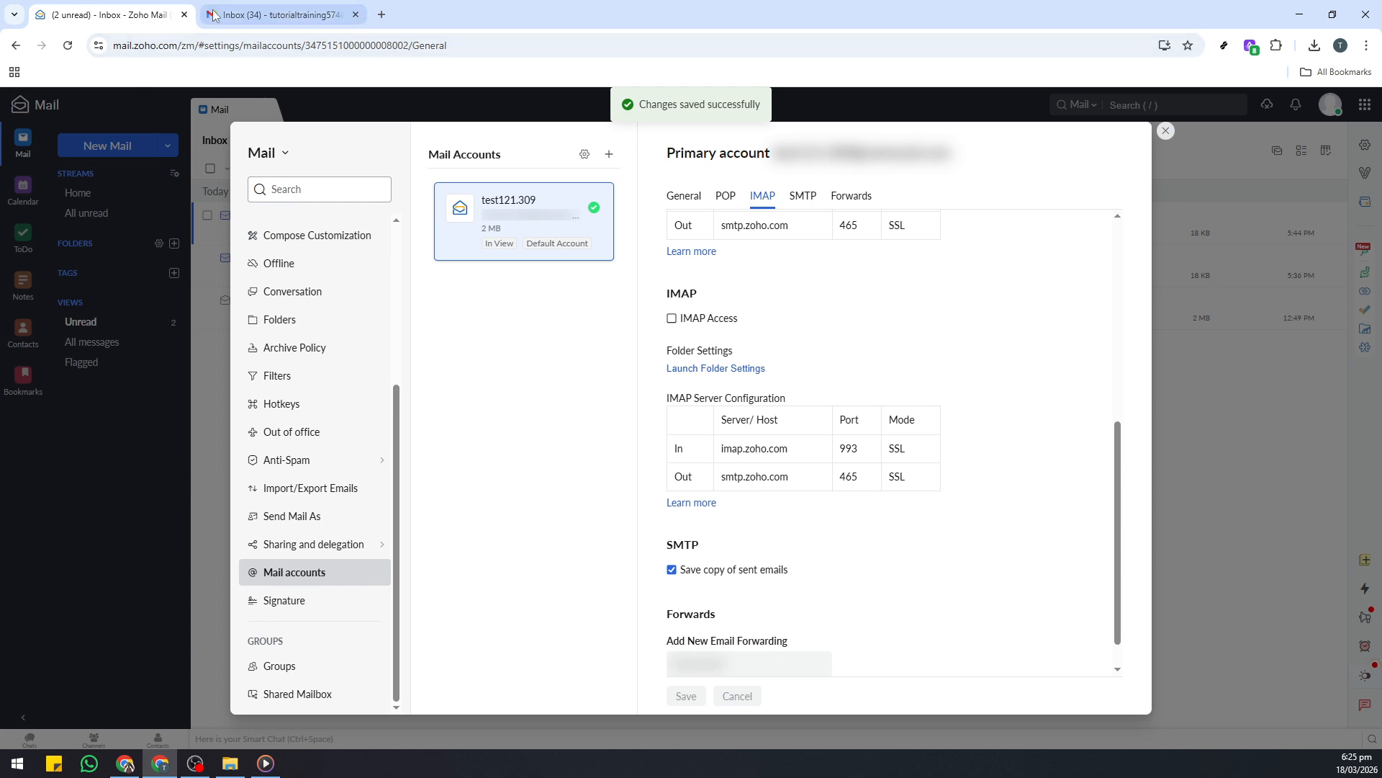
# Switch to Gmail and open its full settings at Accounts and Import
pyautogui.click(263, 18)
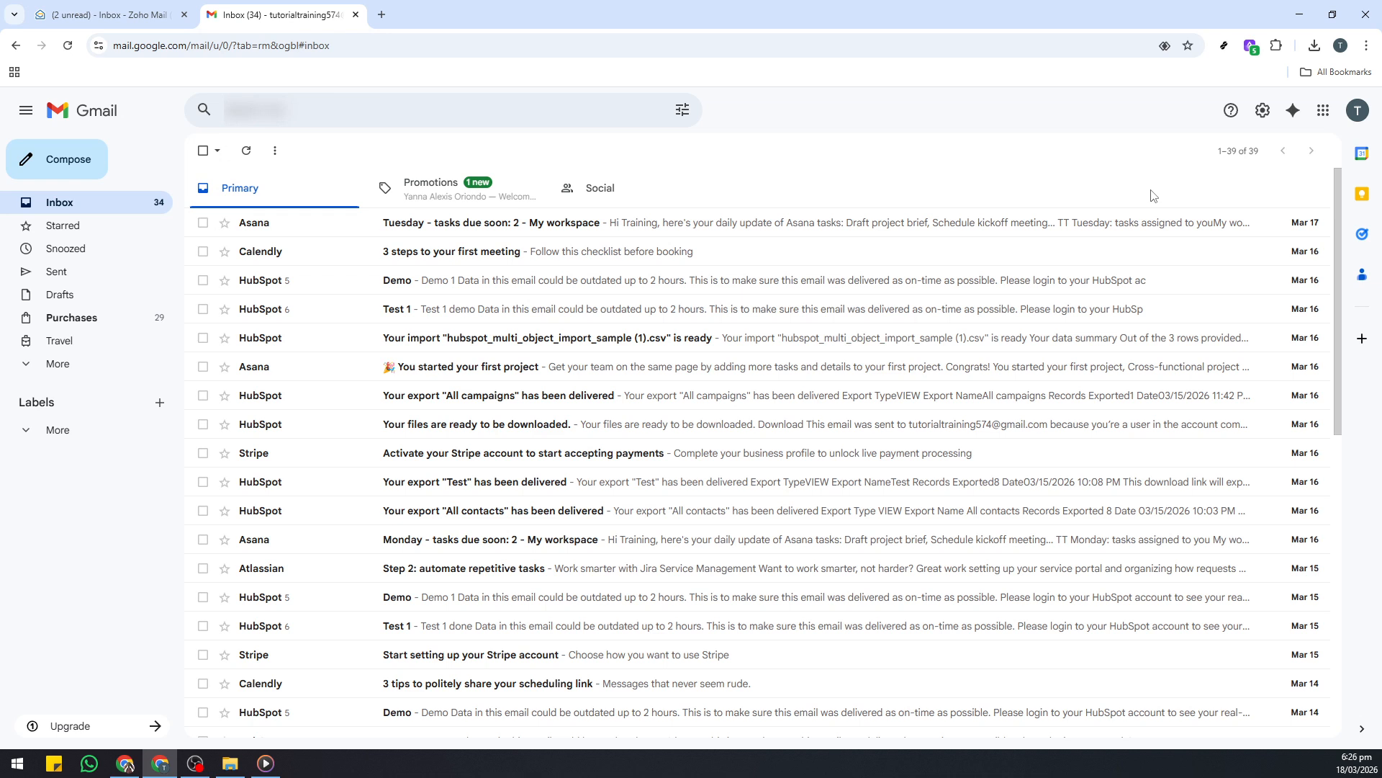
pyautogui.click(1260, 115)
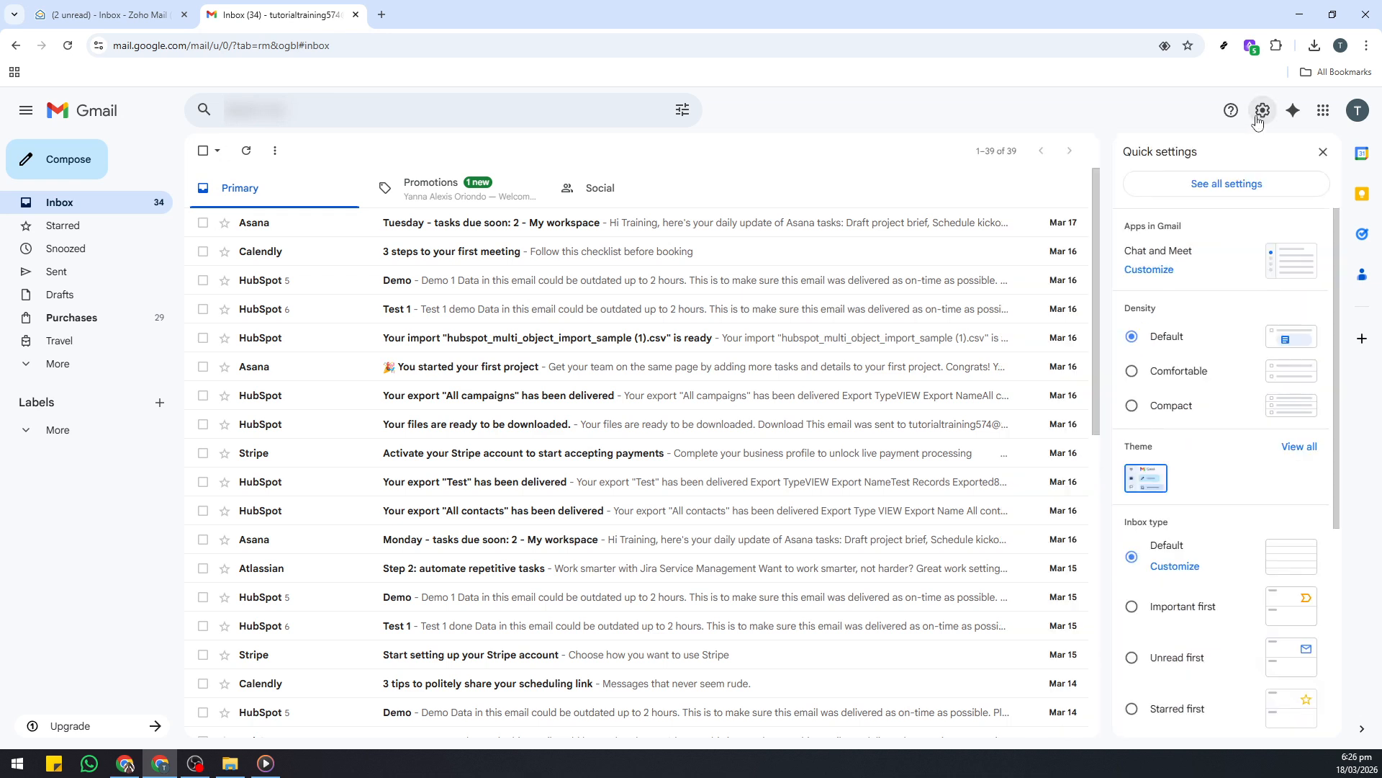
pyautogui.click(1228, 185)
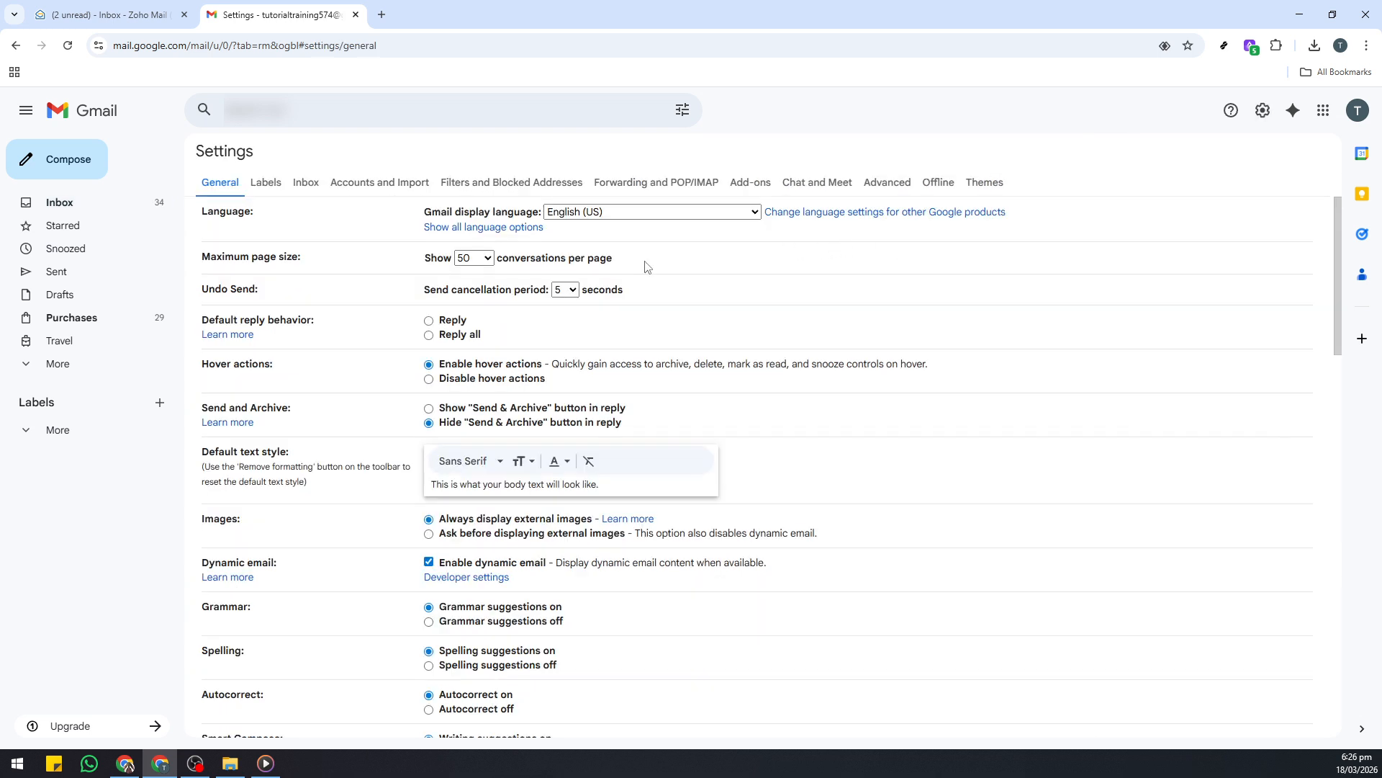
pyautogui.click(376, 187)
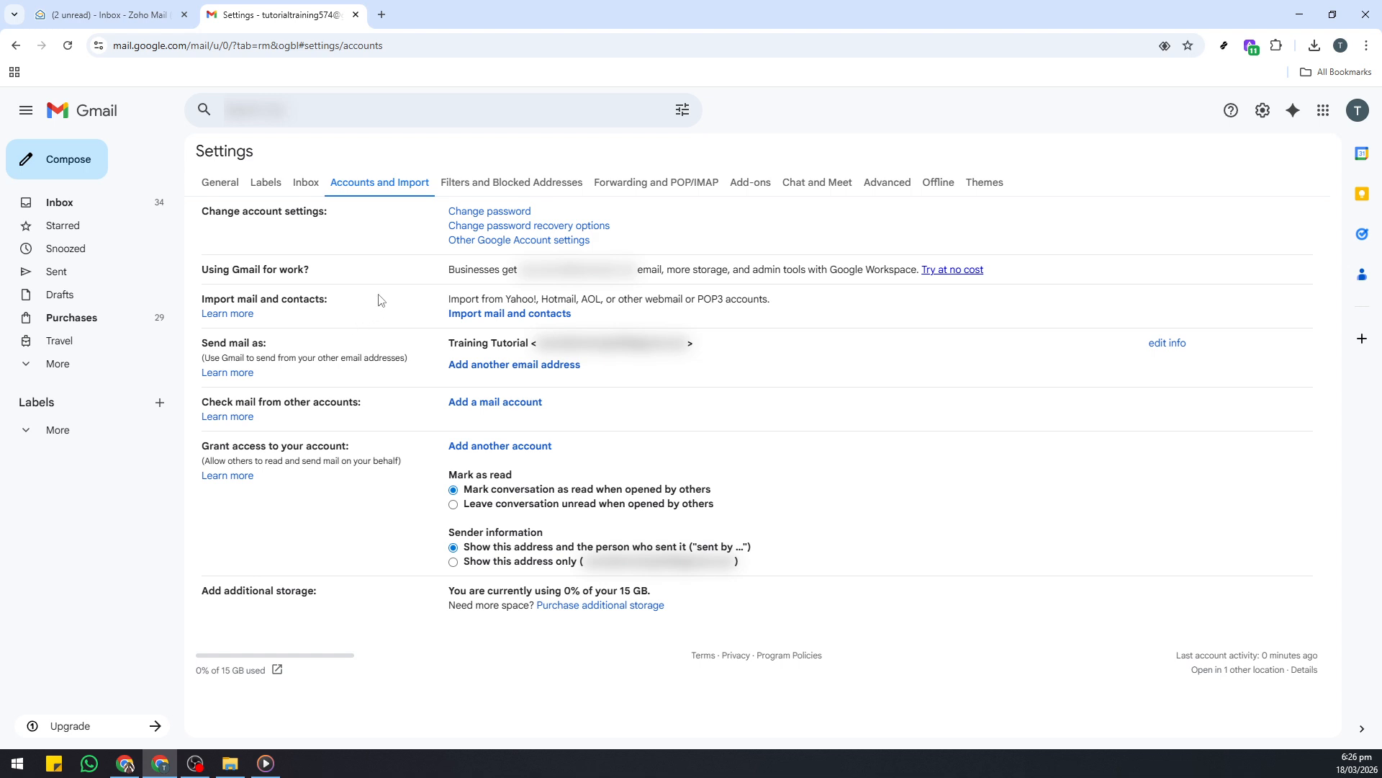
# Try to add a mail account for Gmail to check, entering the Zoho email address and continuing past the import method
pyautogui.click(485, 409)
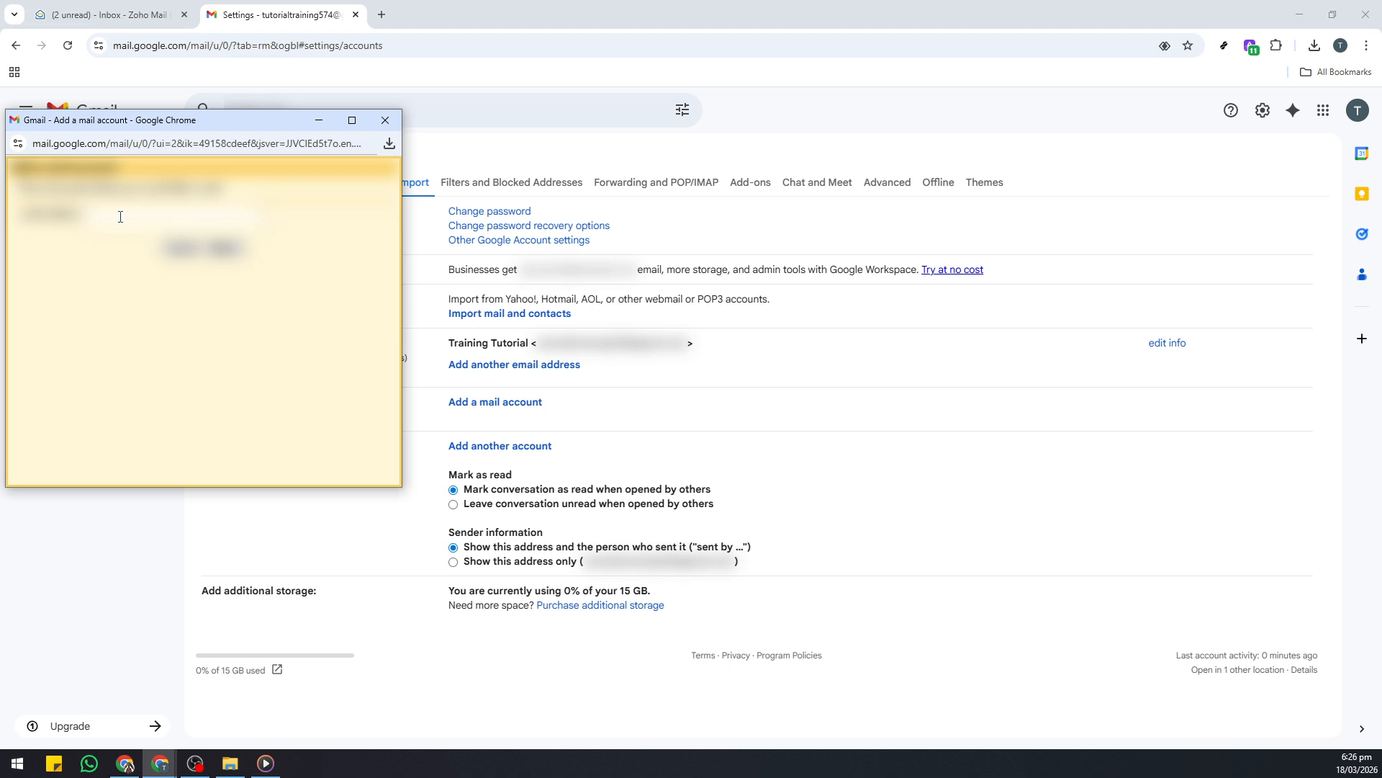
pyautogui.click(120, 216)
pyautogui.click(170, 246)
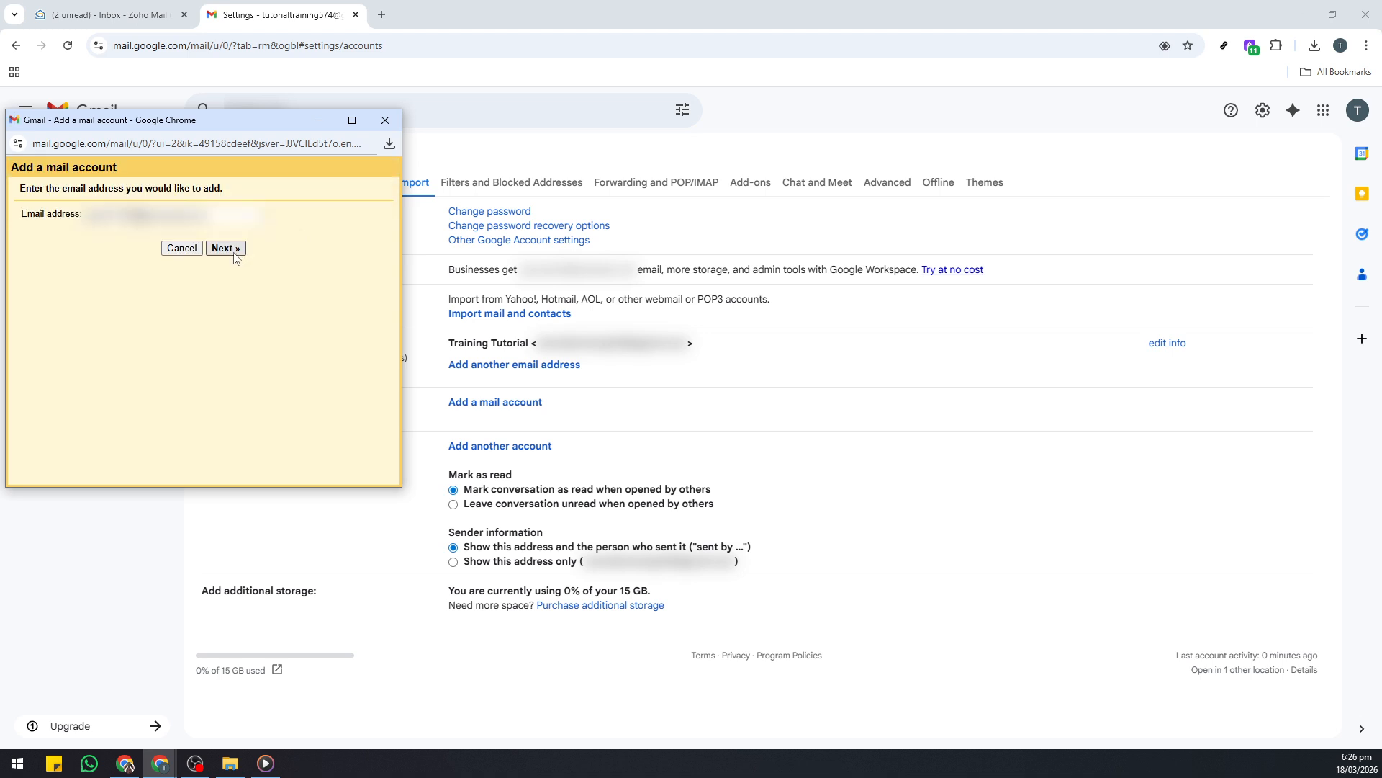
pyautogui.click(235, 250)
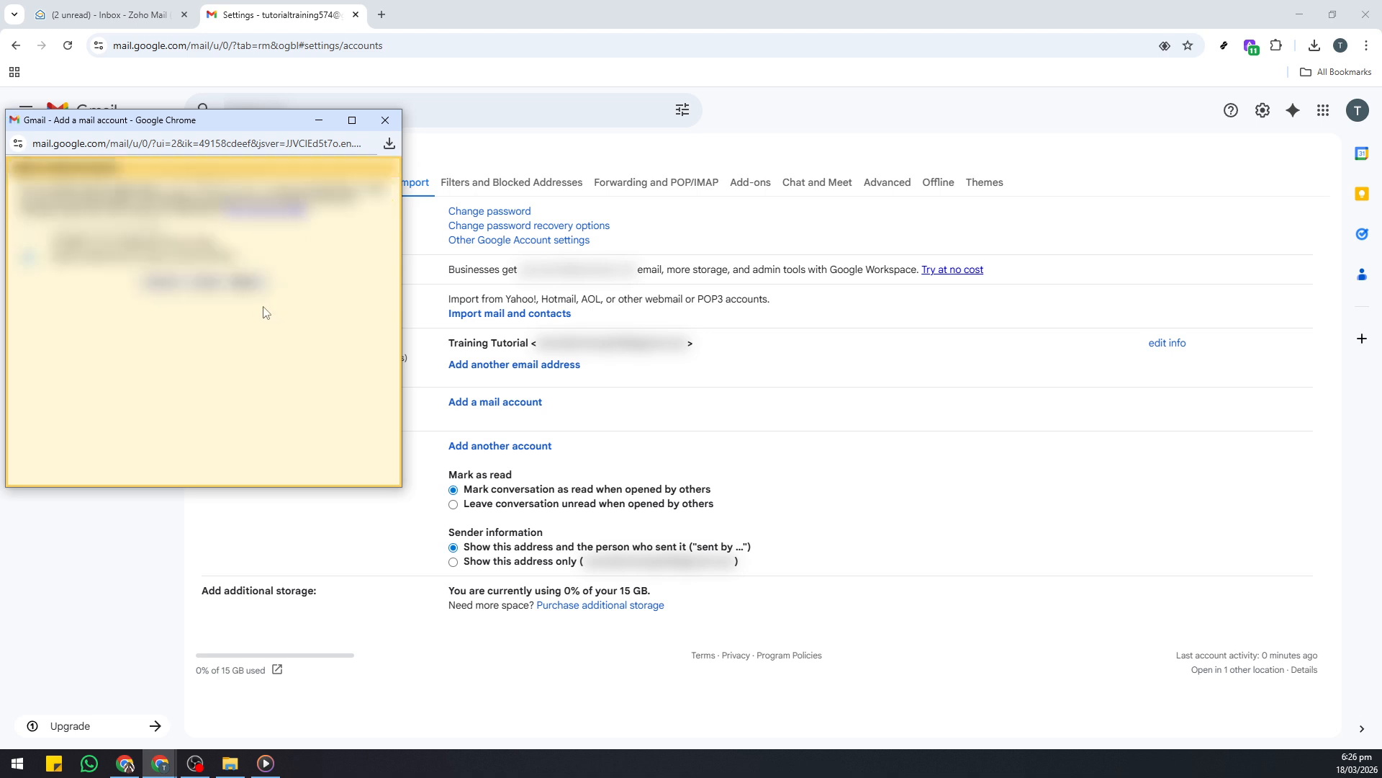
pyautogui.click(246, 288)
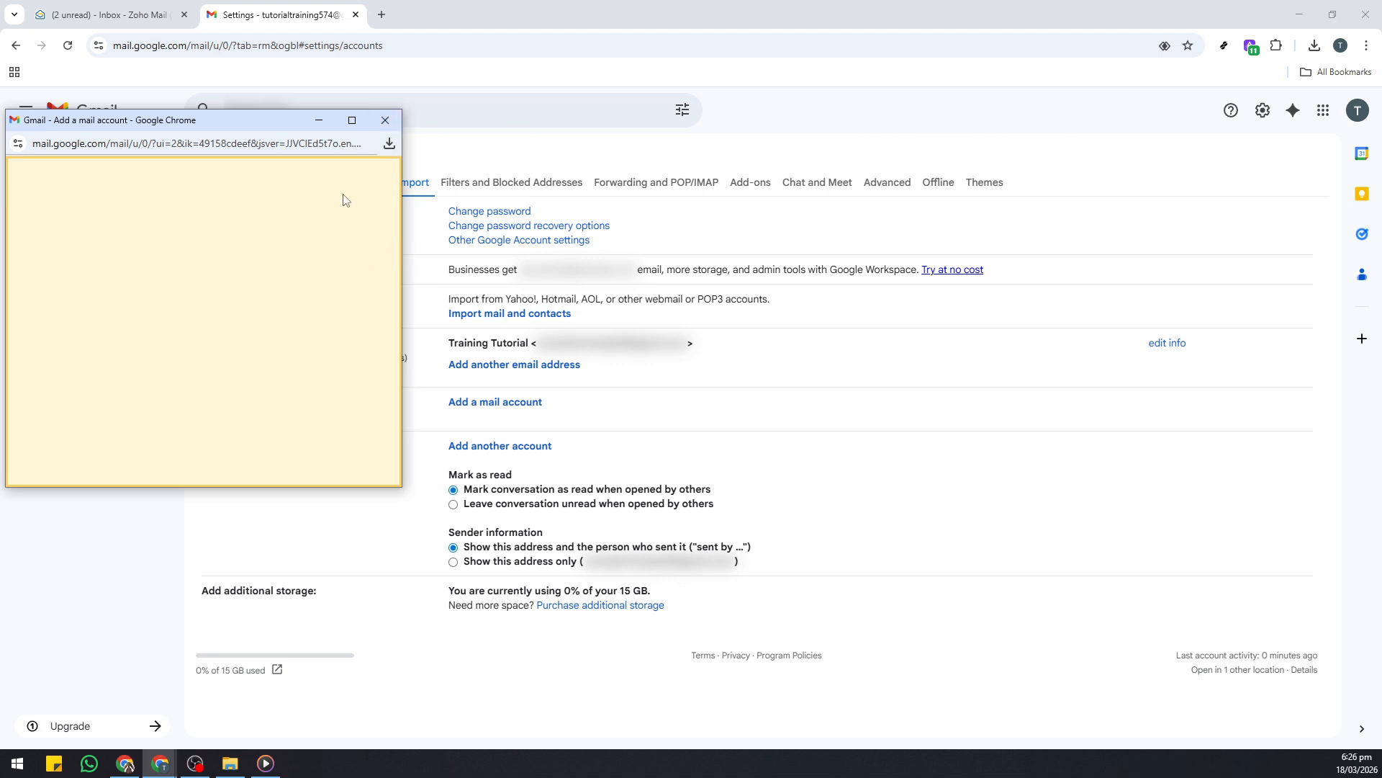
# Restart adding a mail account with the Zoho email address, keep POP3 import, and submit its mail settings
pyautogui.click(492, 405)
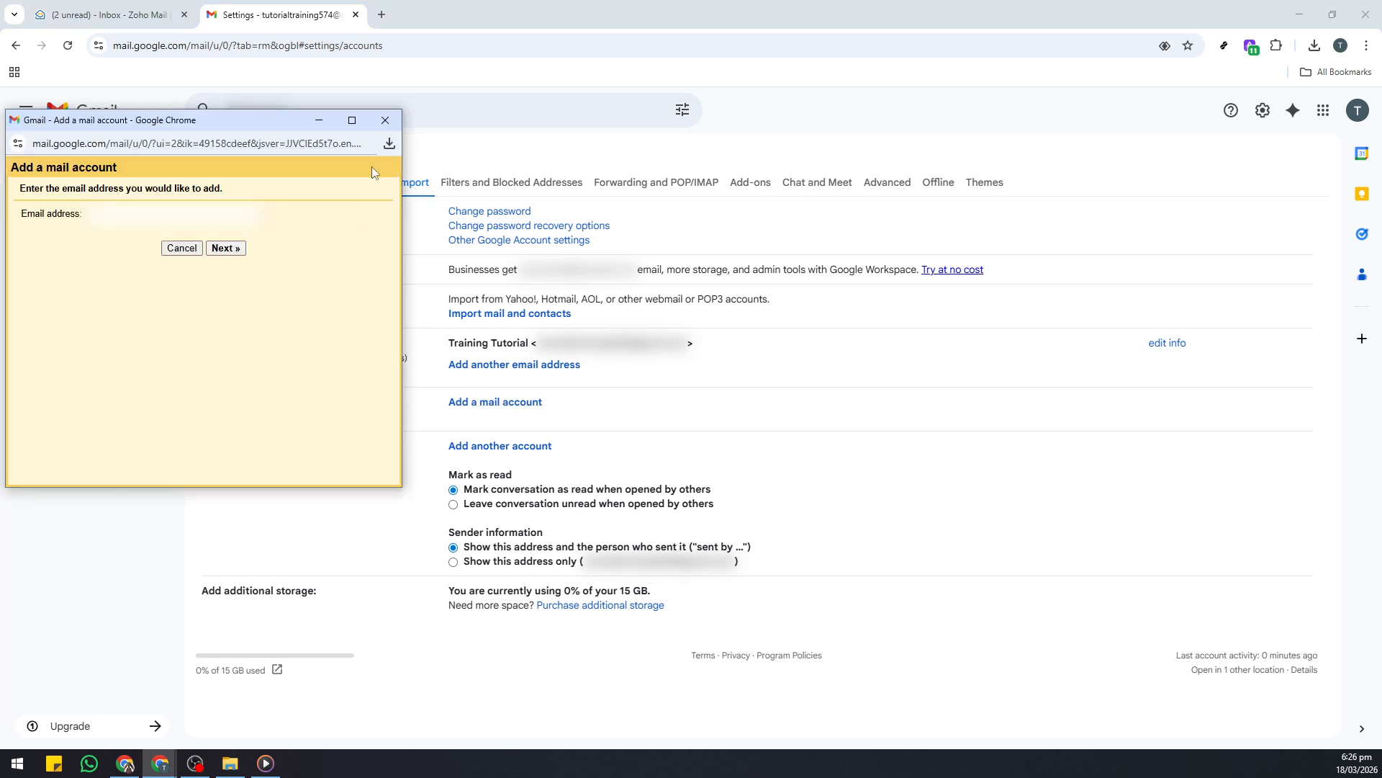
pyautogui.click(229, 250)
pyautogui.click(238, 265)
pyautogui.click(235, 265)
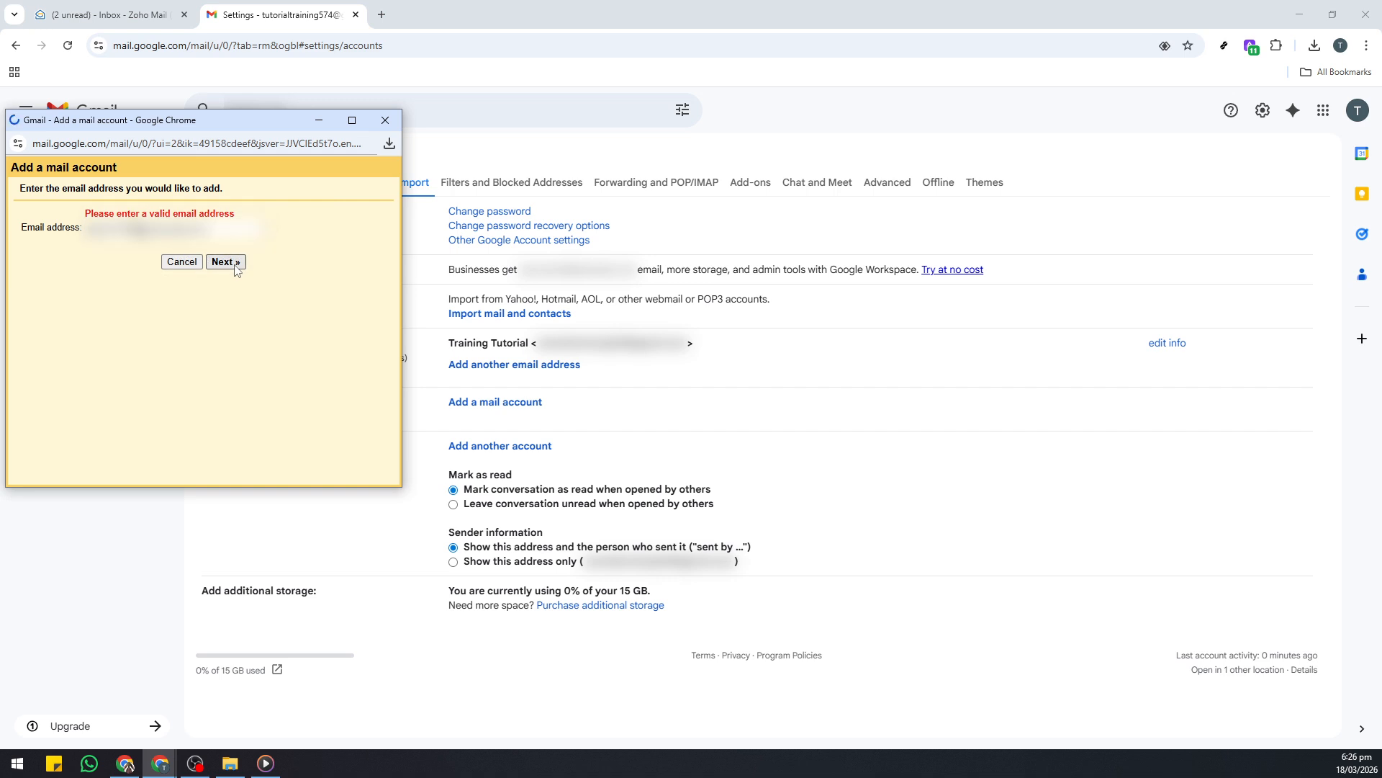
pyautogui.click(245, 282)
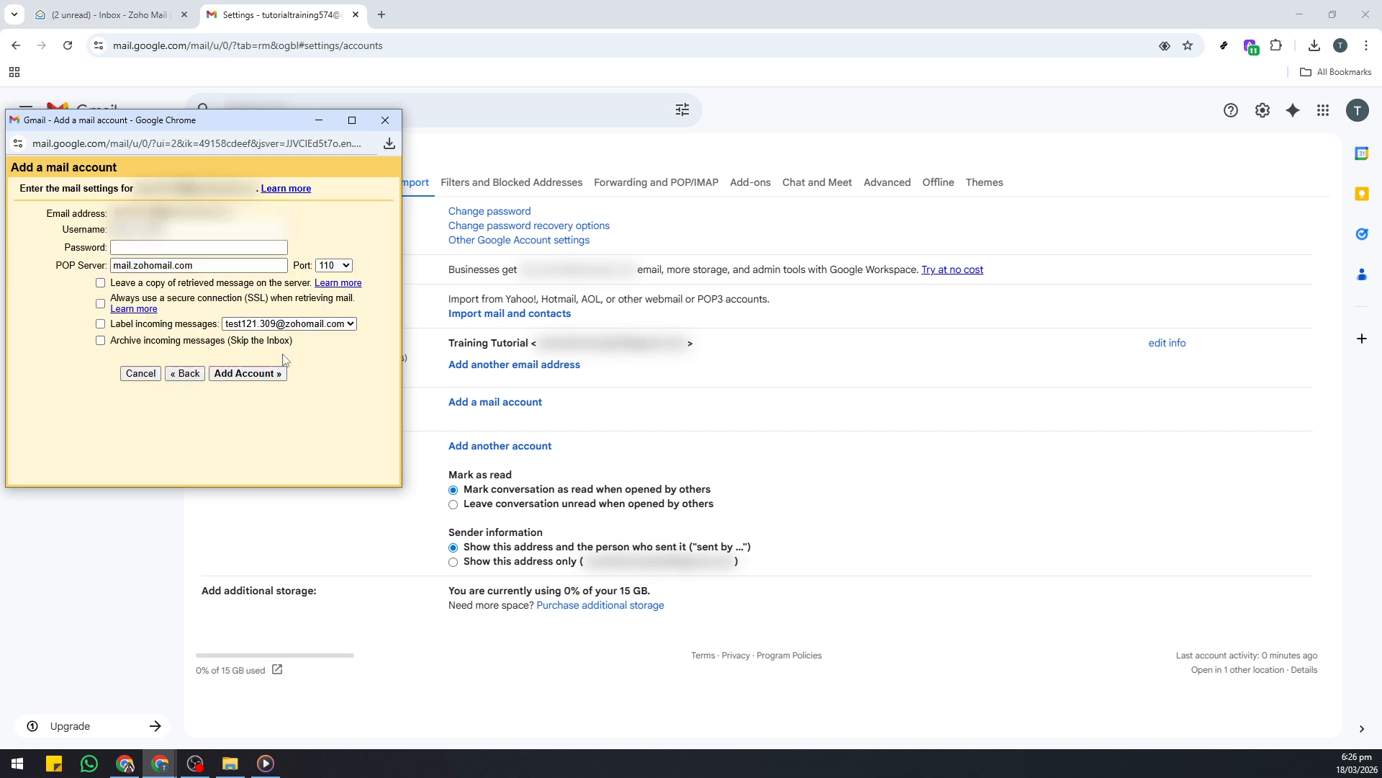
pyautogui.click(248, 374)
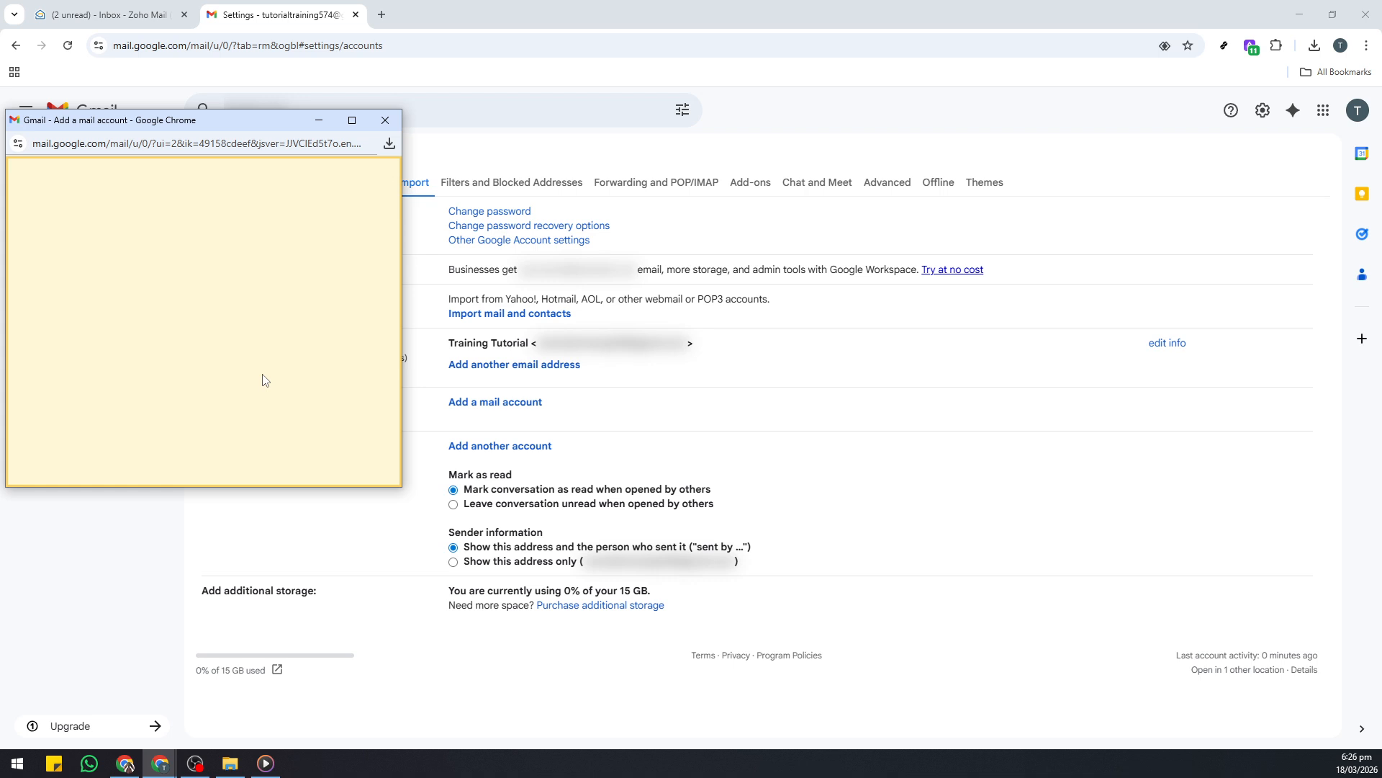
# Reload the mail account form, enter the Zoho email address, and continue with importing emails from the other account (POP3)
pyautogui.click(245, 145)
pyautogui.press('Return')
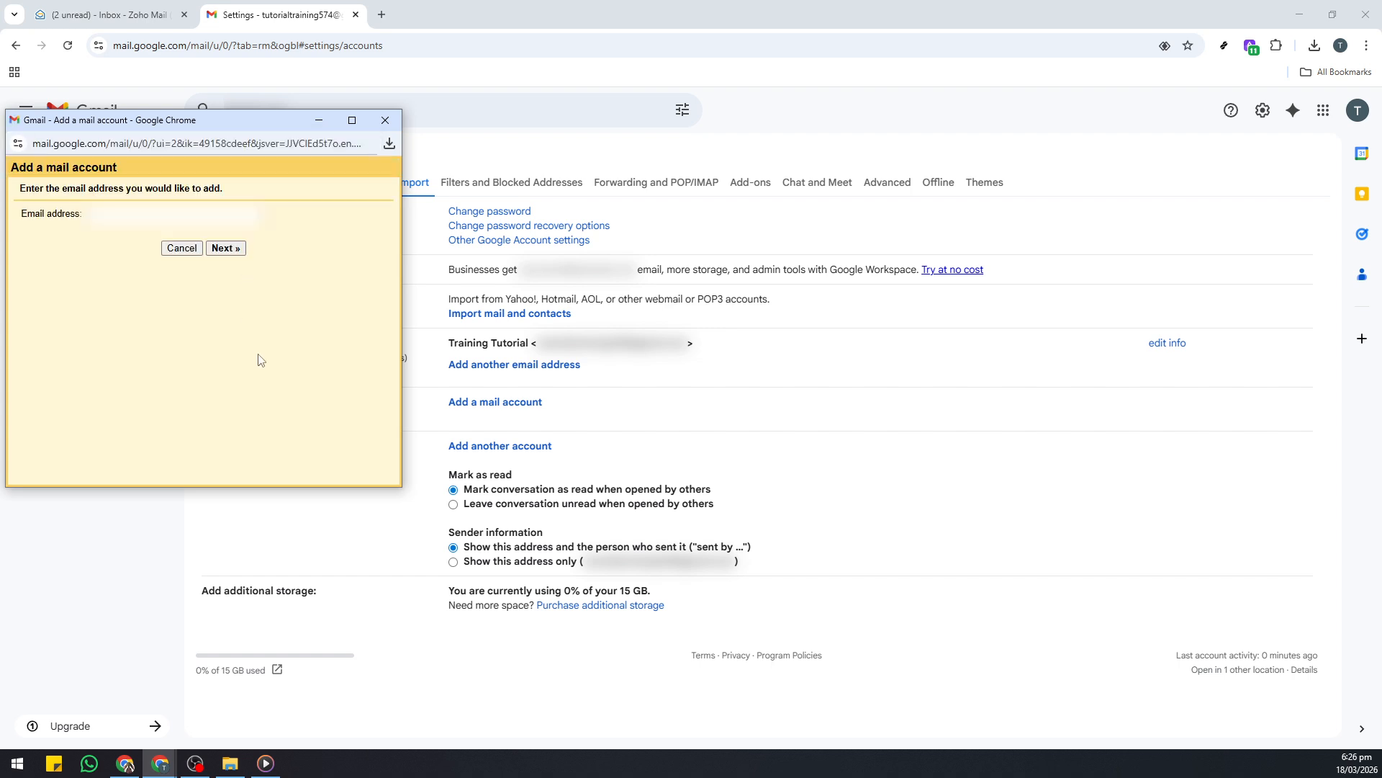
pyautogui.click(204, 219)
pyautogui.click(218, 247)
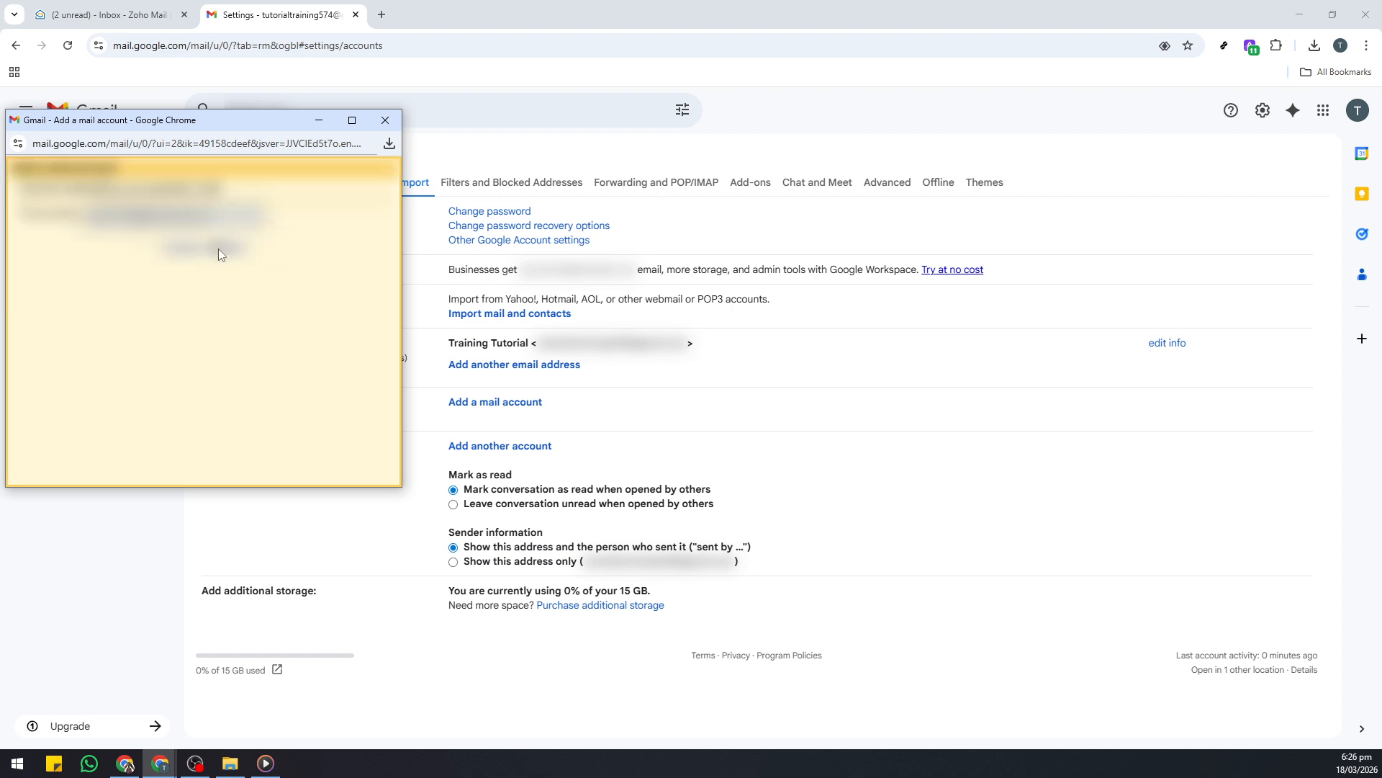
pyautogui.click(219, 248)
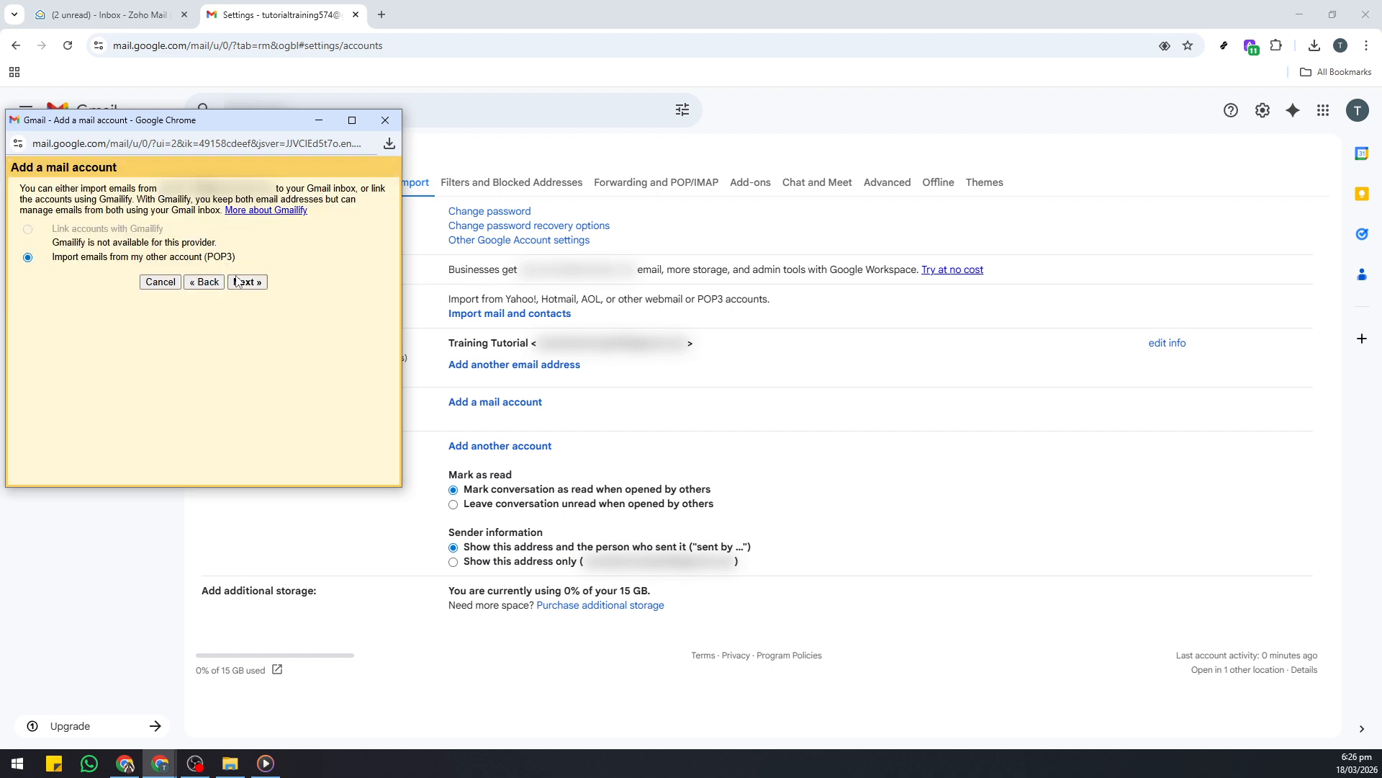
pyautogui.click(238, 282)
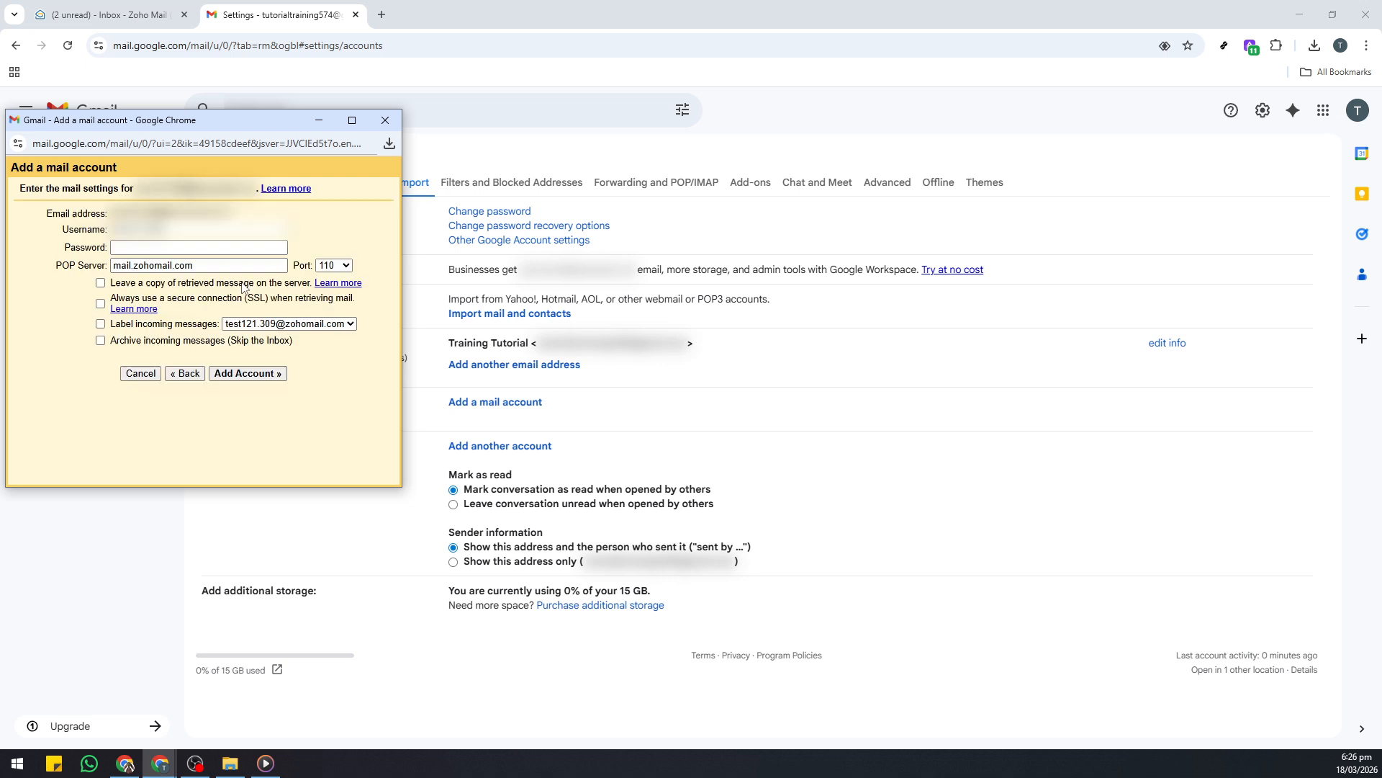
# Enter the Zoho account password in the mail settings, submit the account, and close the setup window
pyautogui.click(207, 249)
pyautogui.write('•')
pyautogui.click(251, 373)
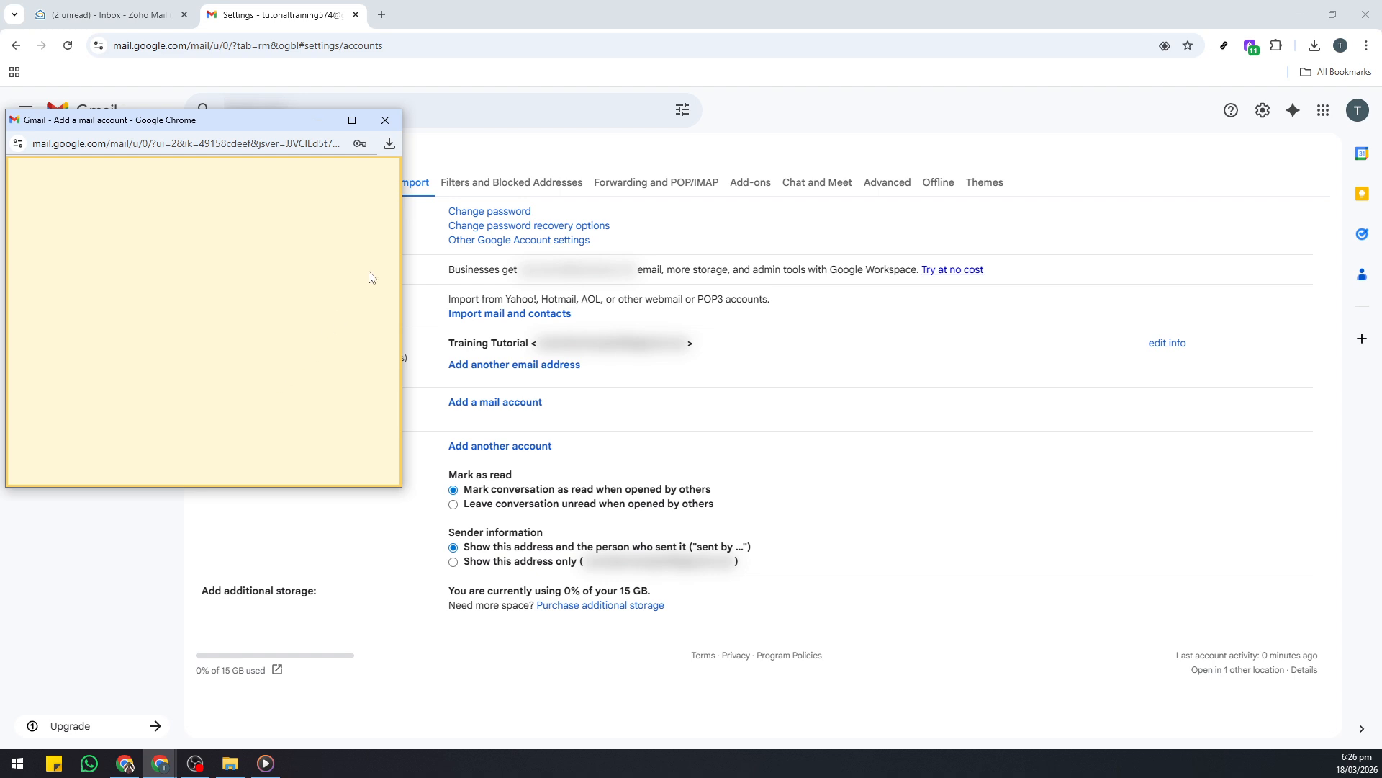
pyautogui.click(385, 120)
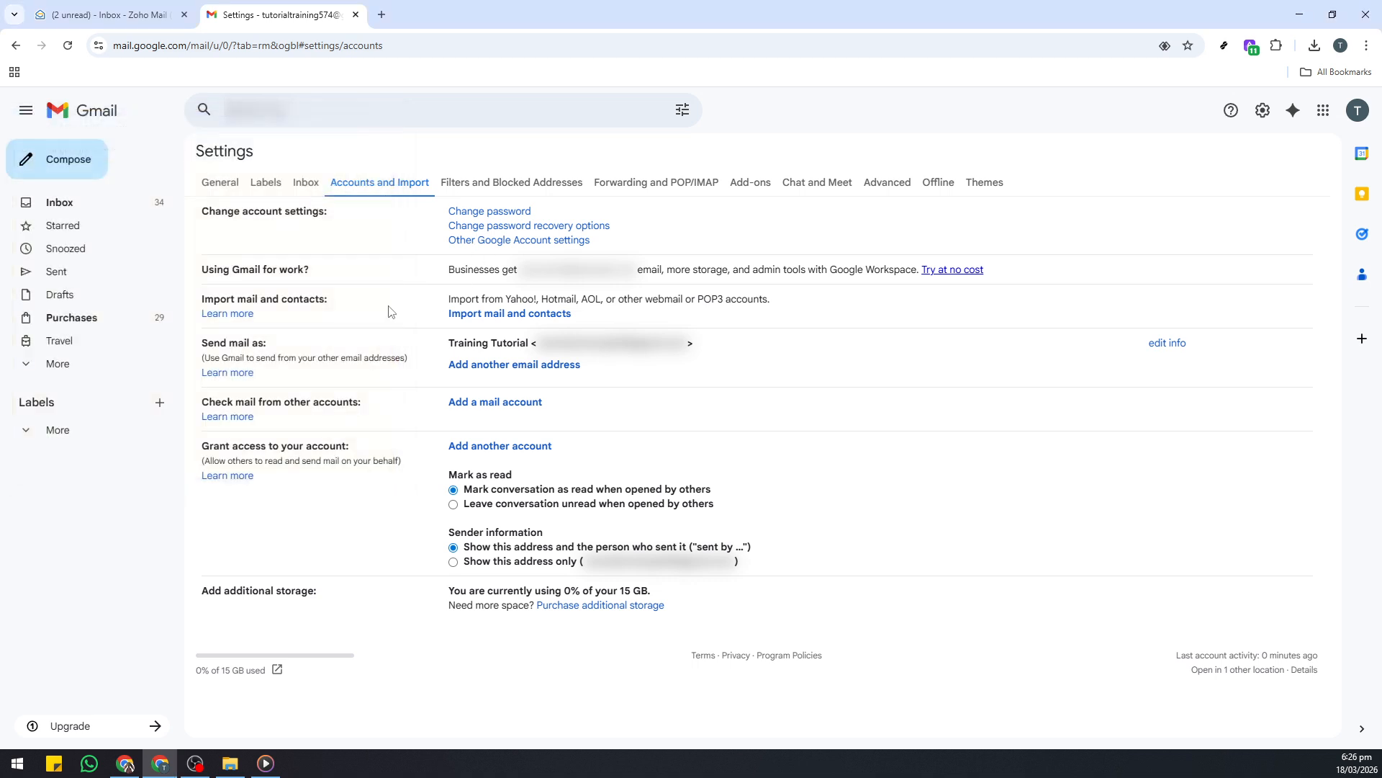